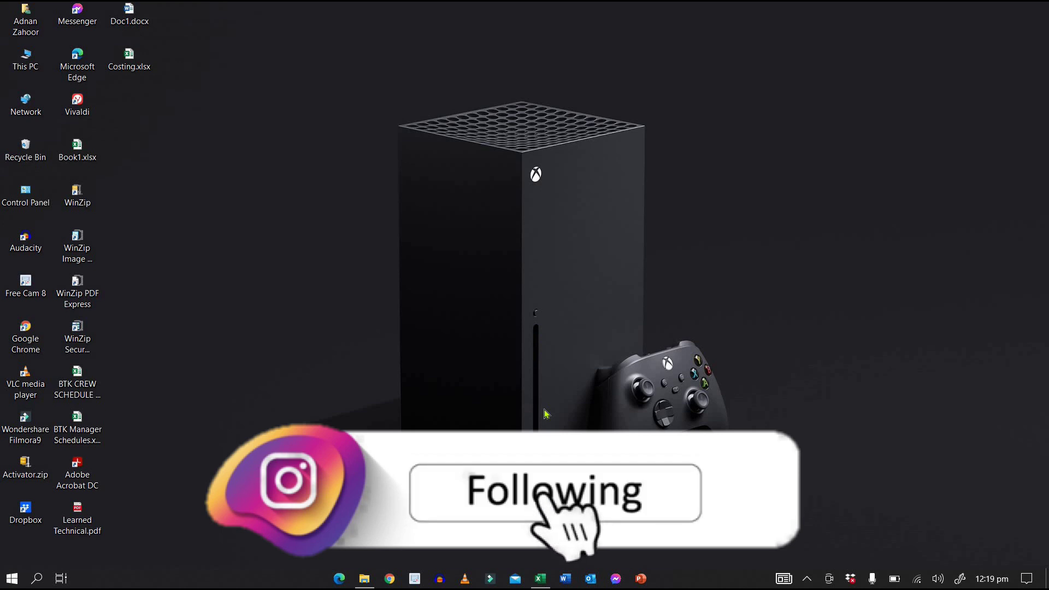
Step: Switch to the Book1 workbook in Excel and review the YTD profit and loss sheet
click(539, 580)
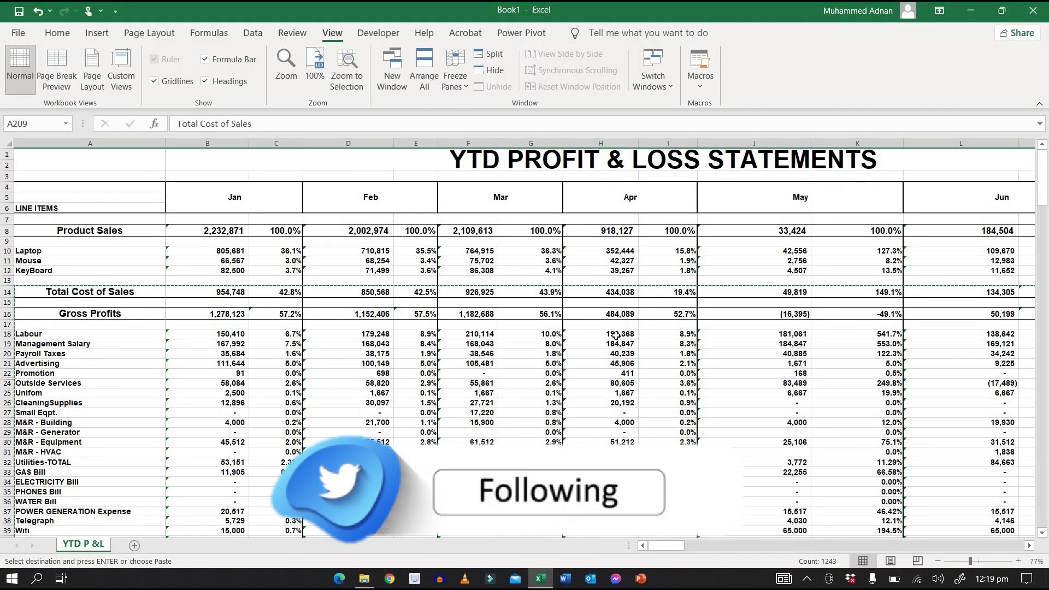
scroll(615, 336, down, 20)
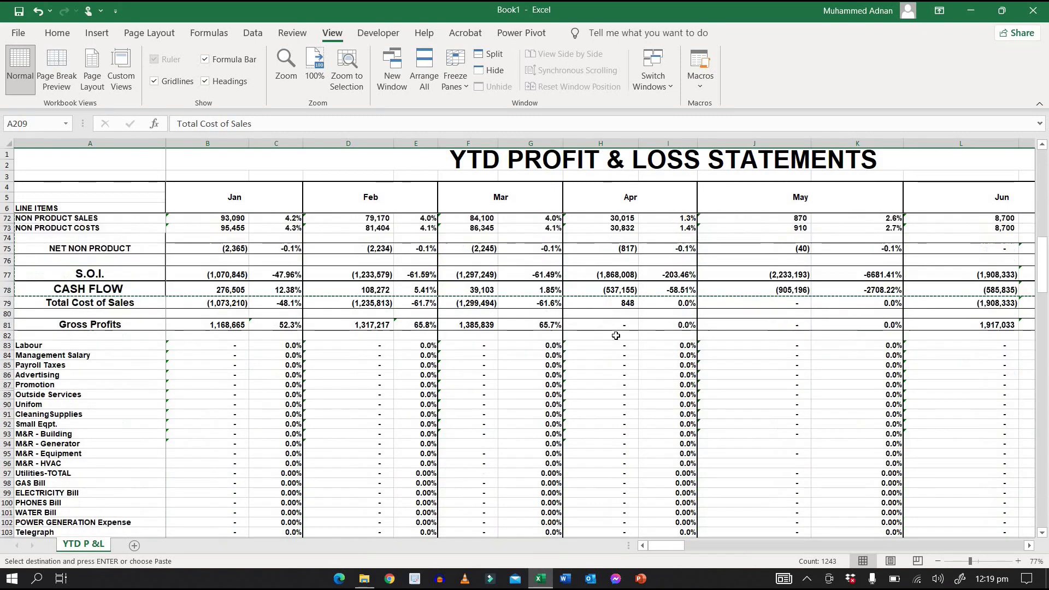
scroll(615, 335, down, 11)
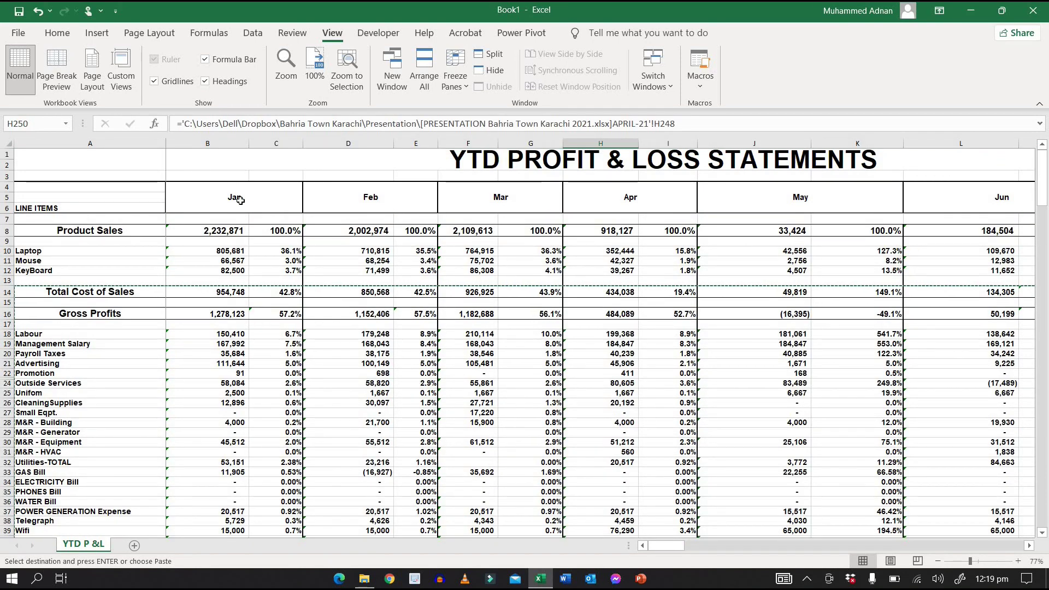
Step: Set rows 1 to 8 to repeat at the top of every printed page and check the print preview
click(57, 34)
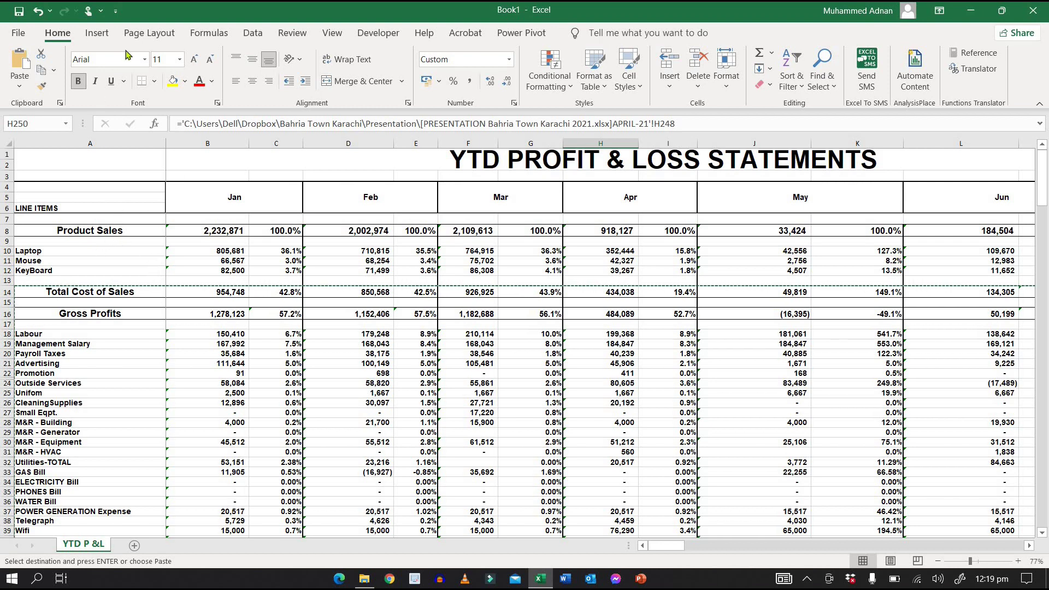
click(161, 35)
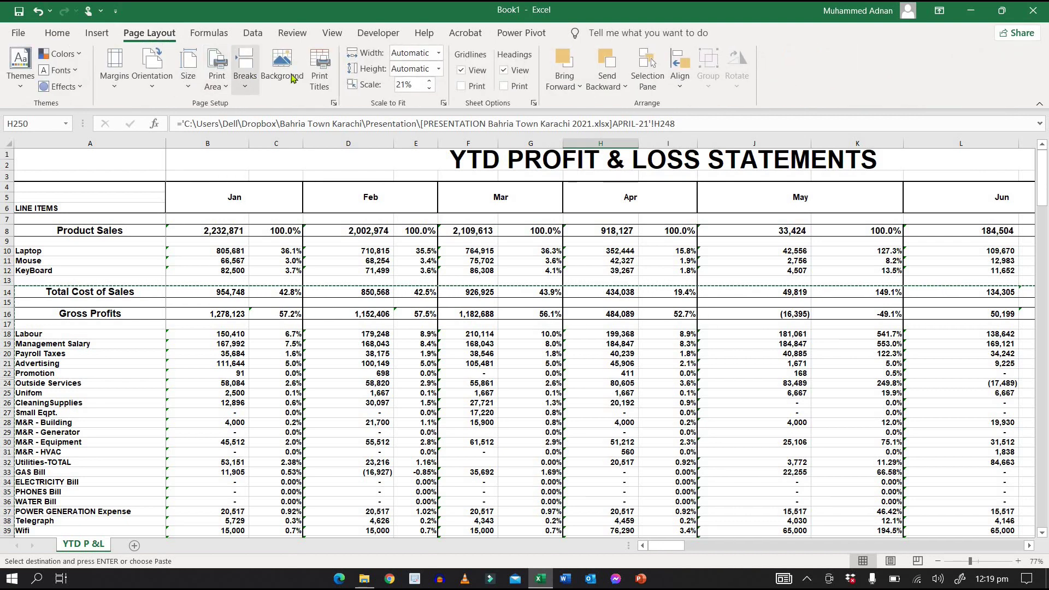
click(321, 71)
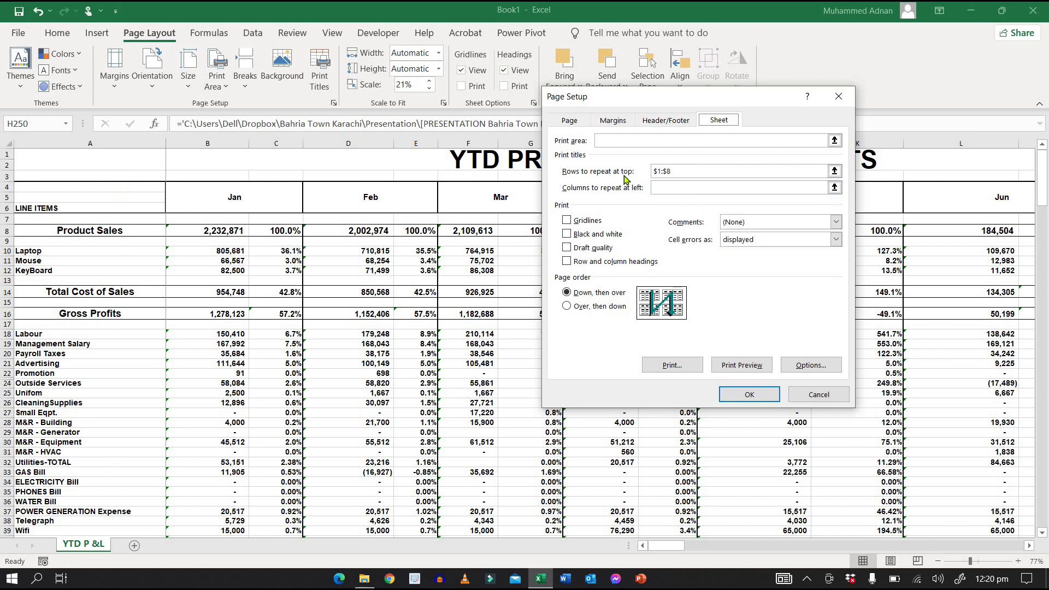
click(834, 171)
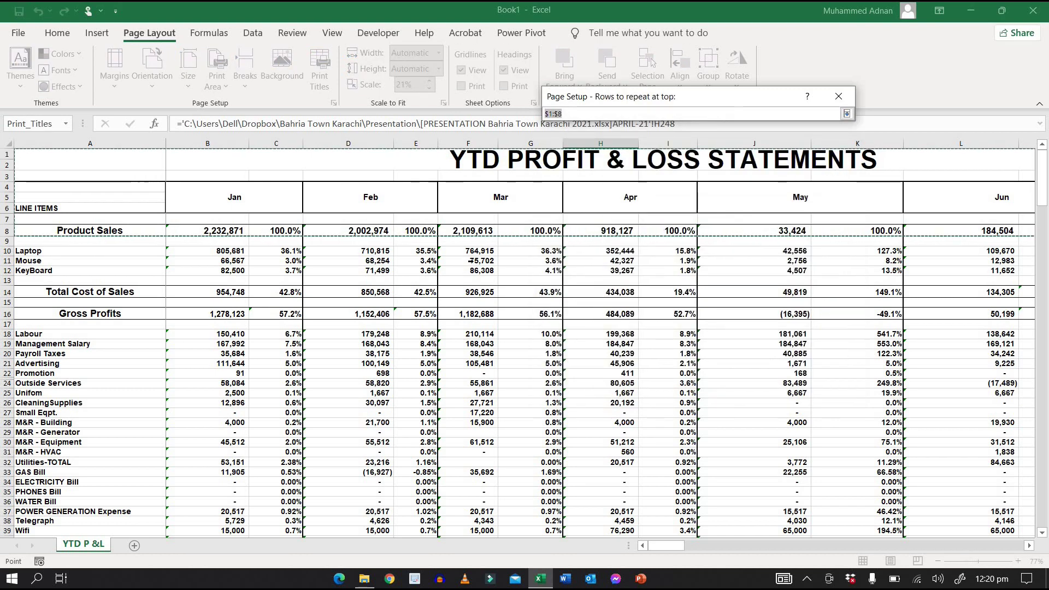
drag(11, 157, 6, 232)
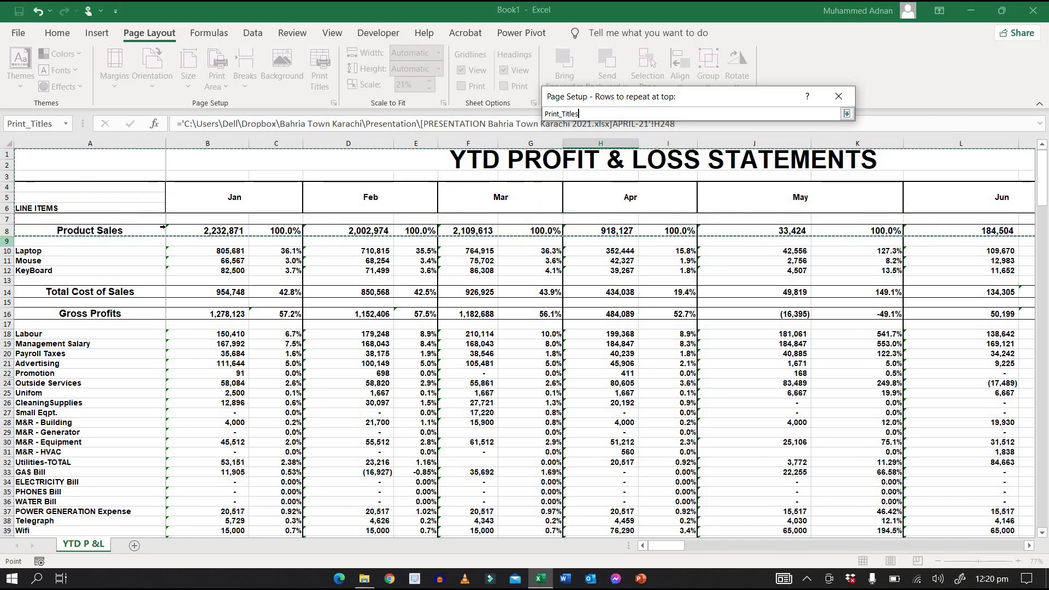
click(846, 114)
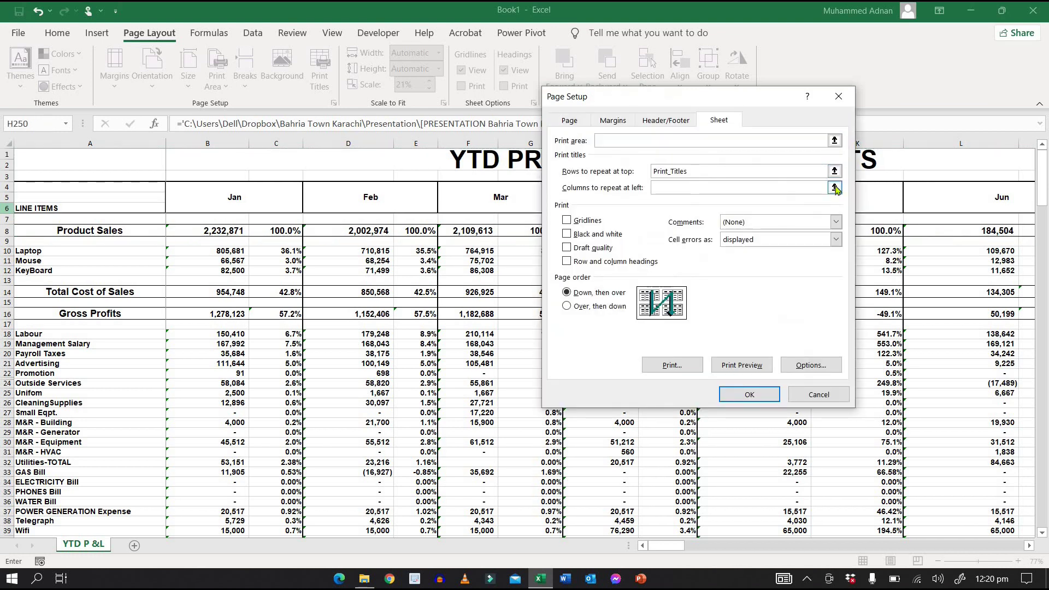
click(741, 365)
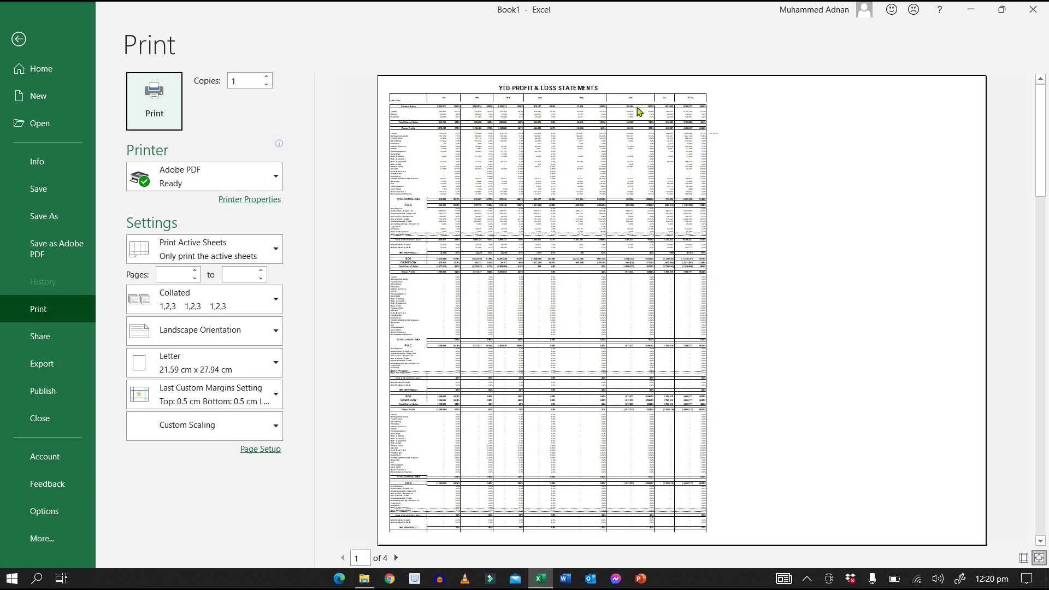
key(Escape)
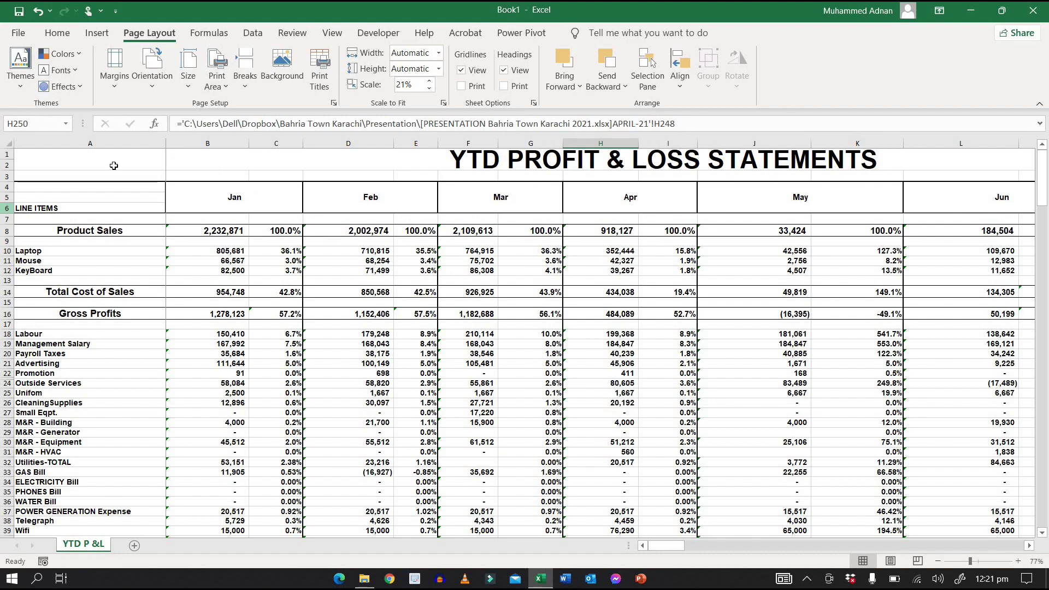
Step: Set the print area from the title in A1 down to the CASH FLOW line in row 78
drag(141, 155, 227, 496)
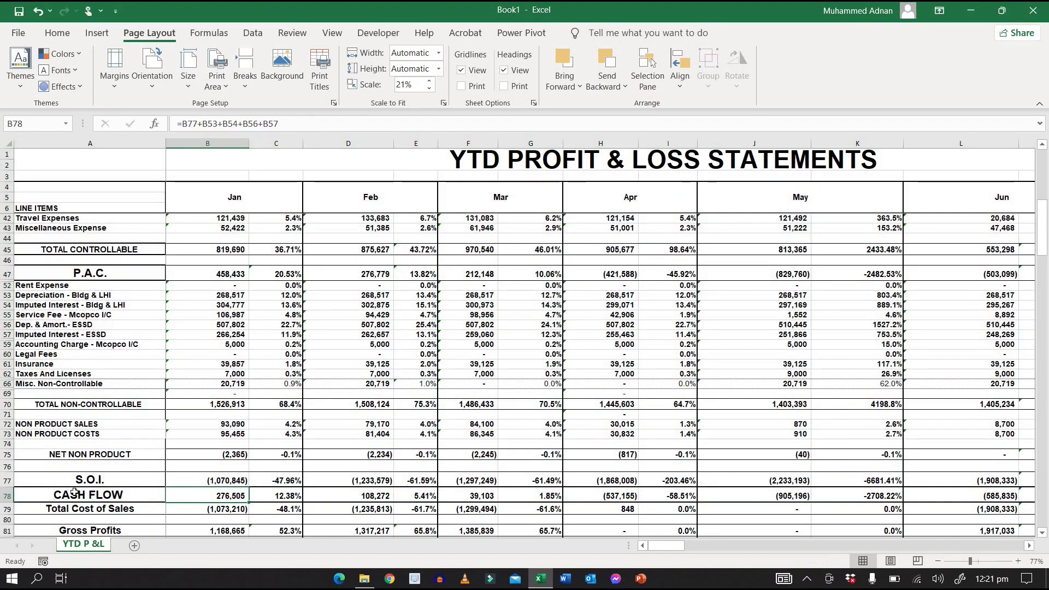
scroll(229, 328, down, 10)
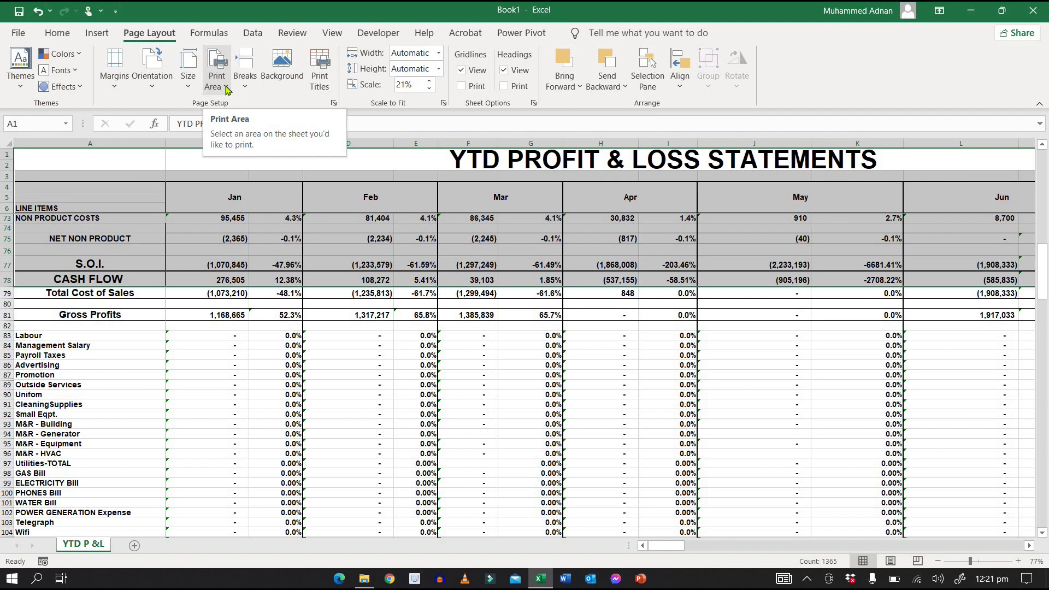
click(226, 89)
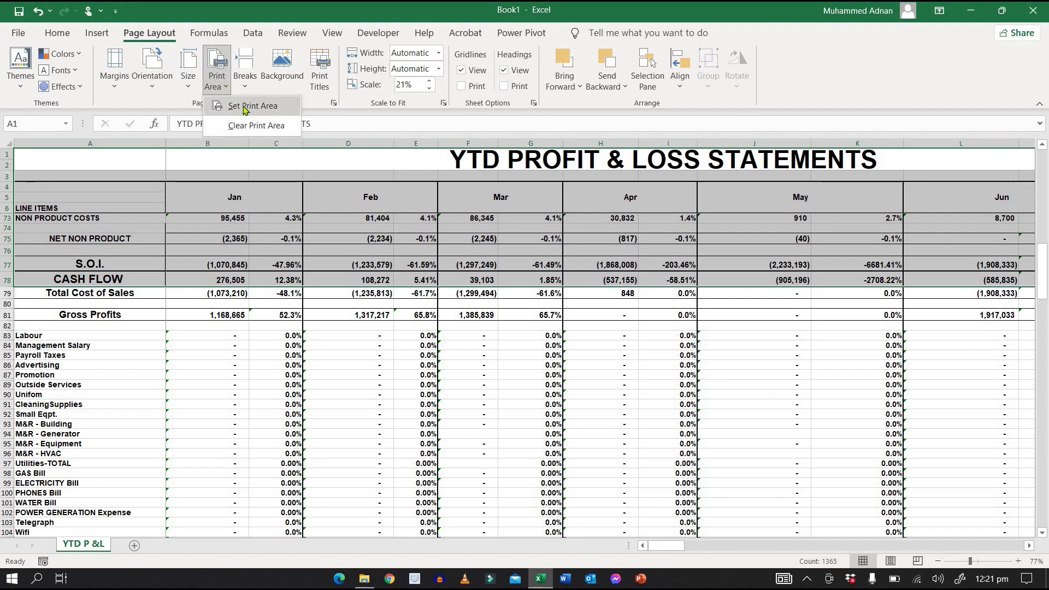
click(264, 106)
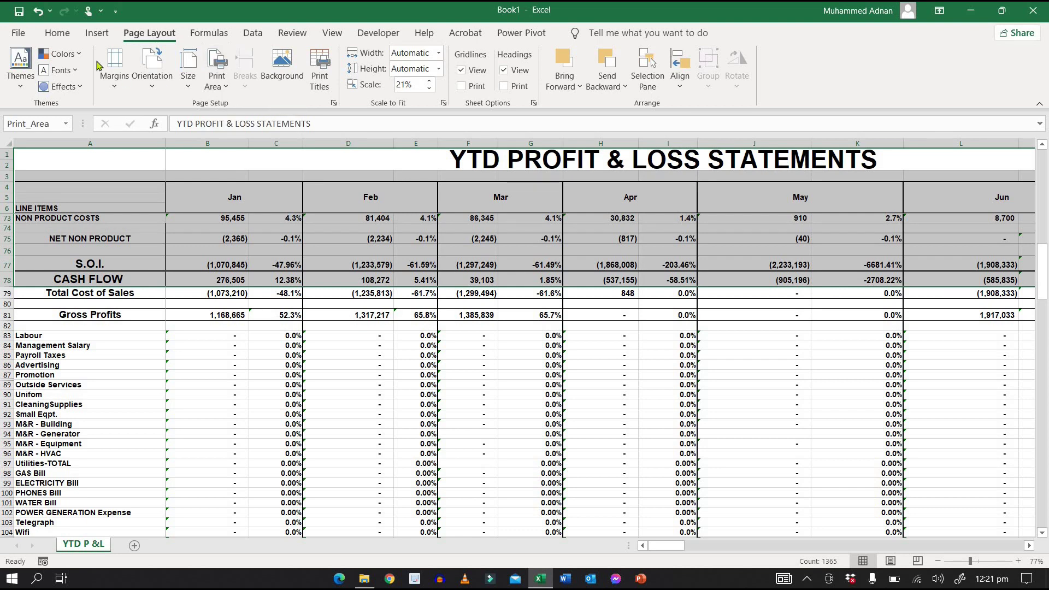
Step: Preview the printout with the print area ending at row 78, then return to the sheet
click(18, 34)
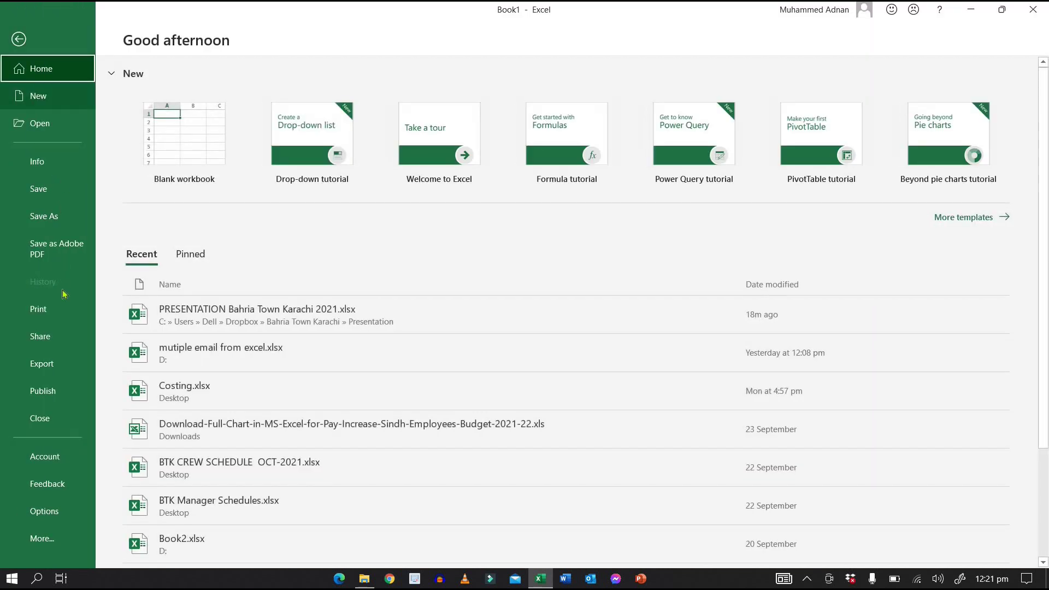
click(65, 310)
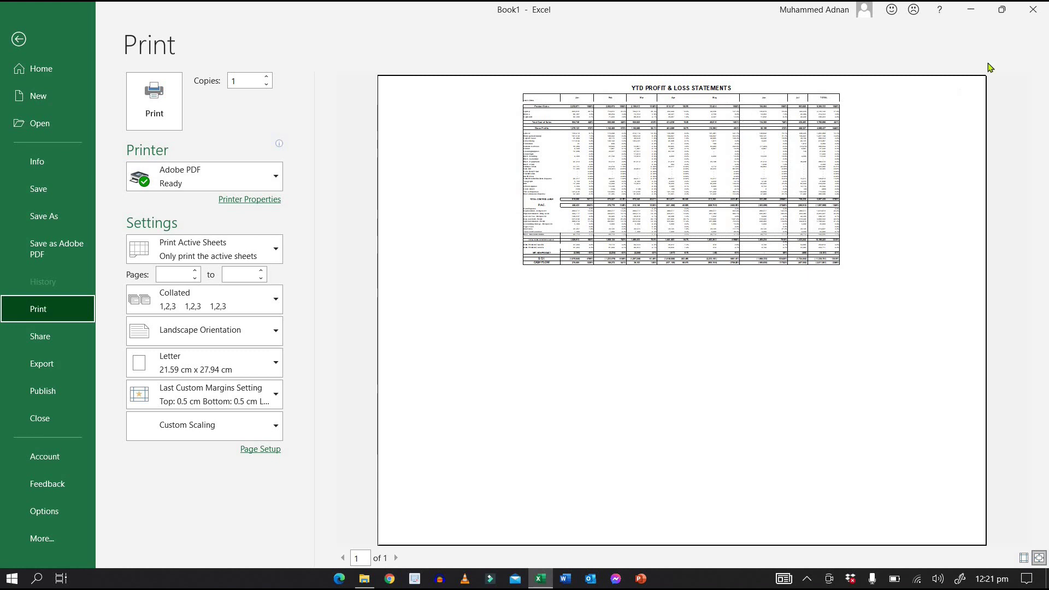
key(Escape)
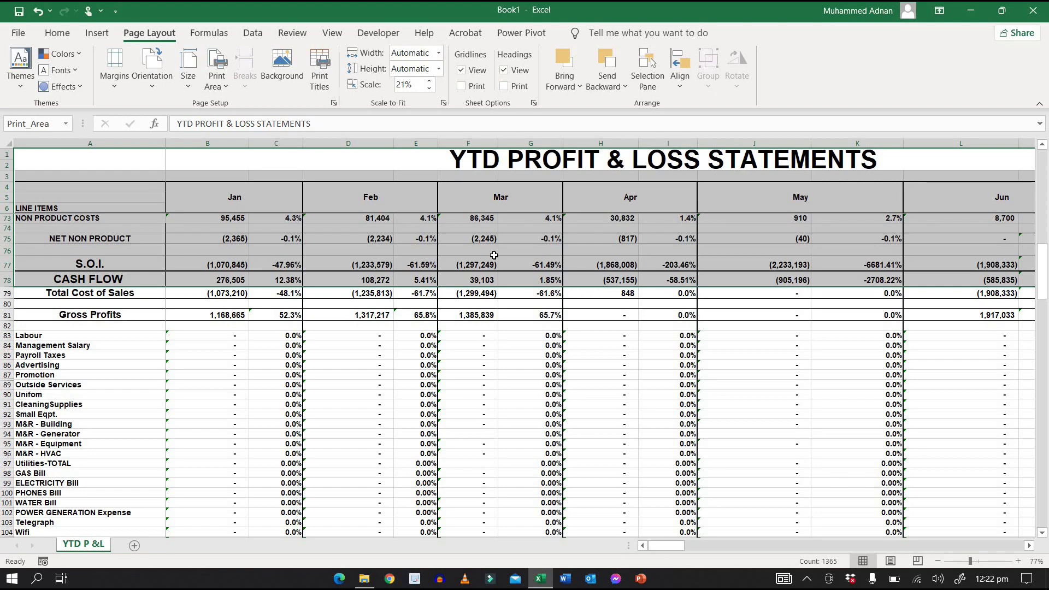
Step: Select the statement from A1 down to the CASH FLOW line in row 273 and display it in Page Break Preview
scroll(493, 255, up, 20)
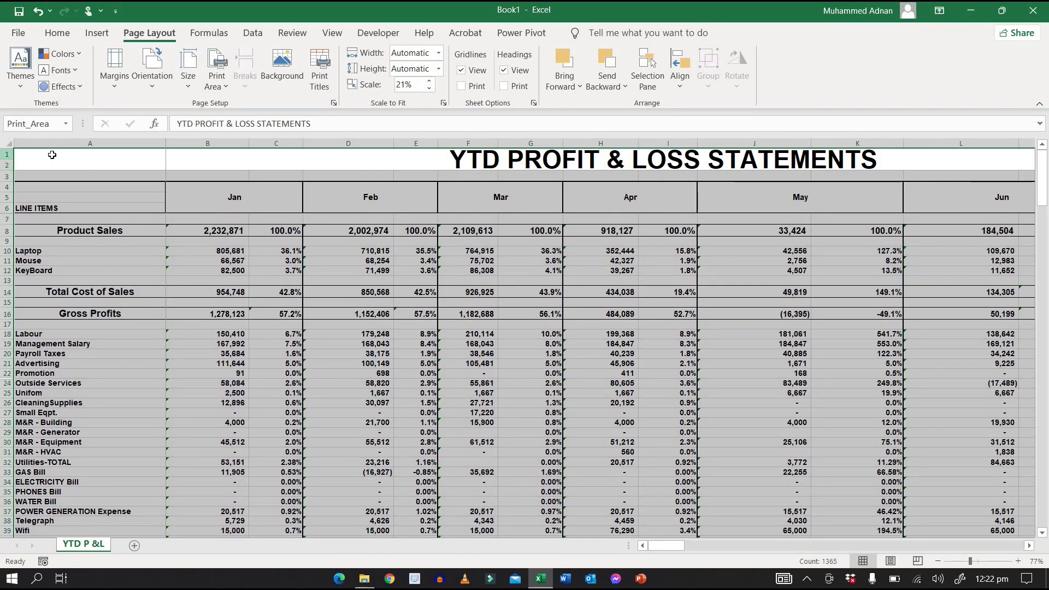
drag(53, 156, 264, 496)
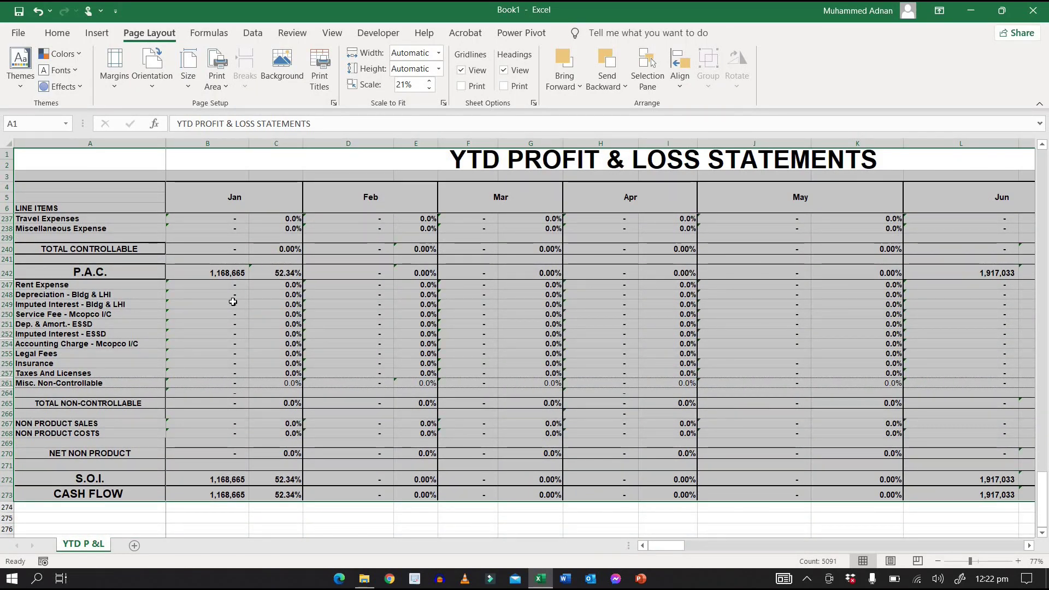
click(330, 34)
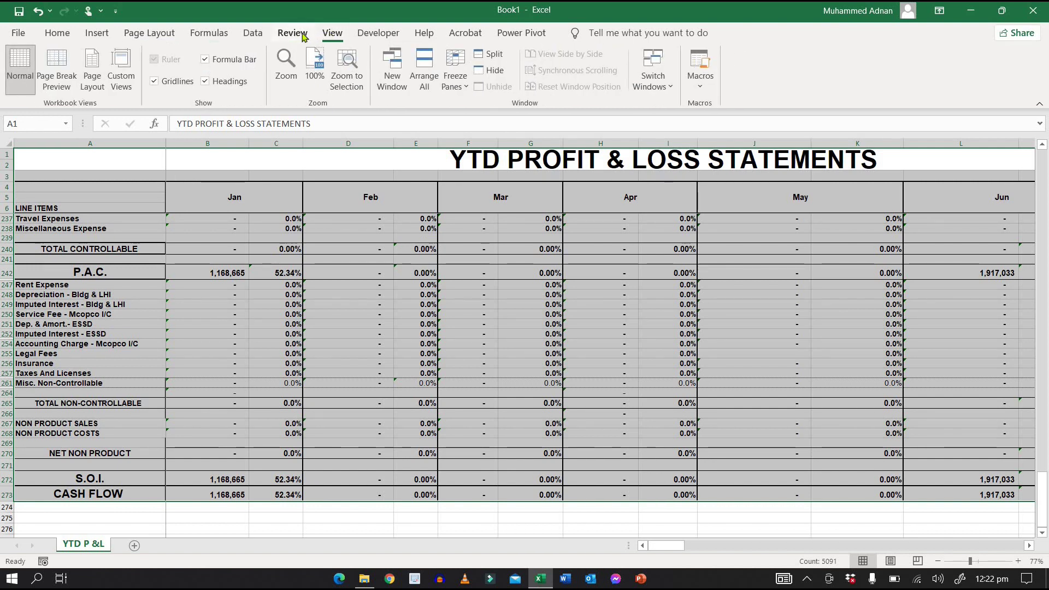
click(57, 76)
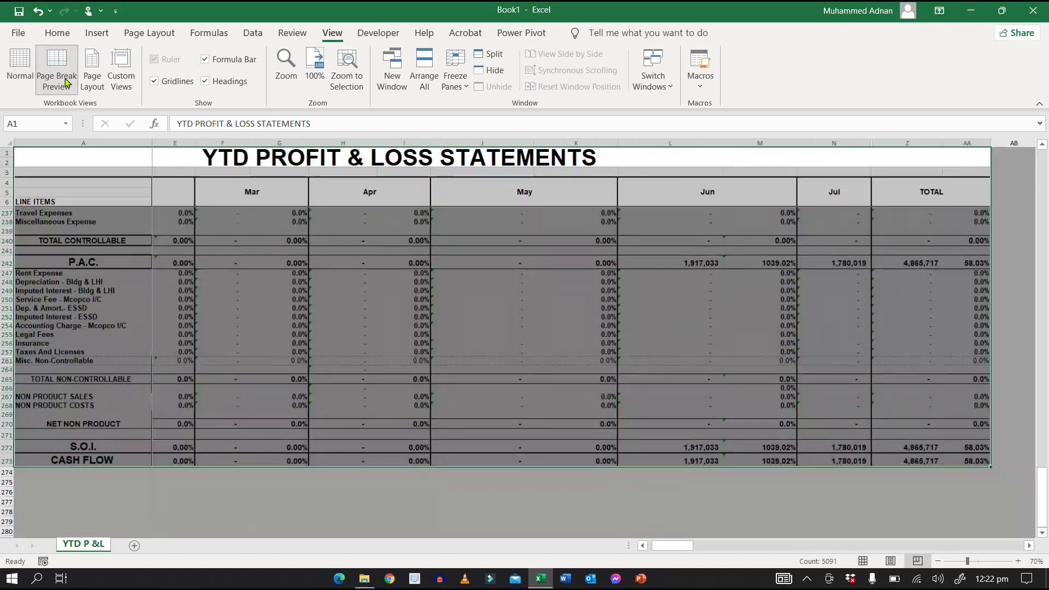
Step: Extend the print area's lower boundary from row 78 down to the final CASH FLOW line in row 273
scroll(610, 441, up, 10)
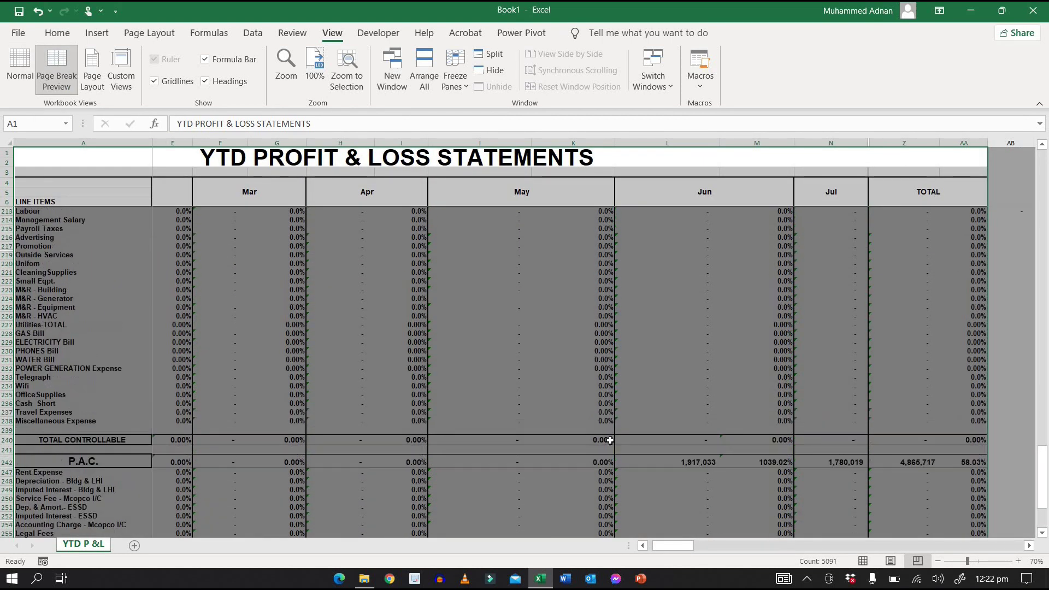
click(579, 254)
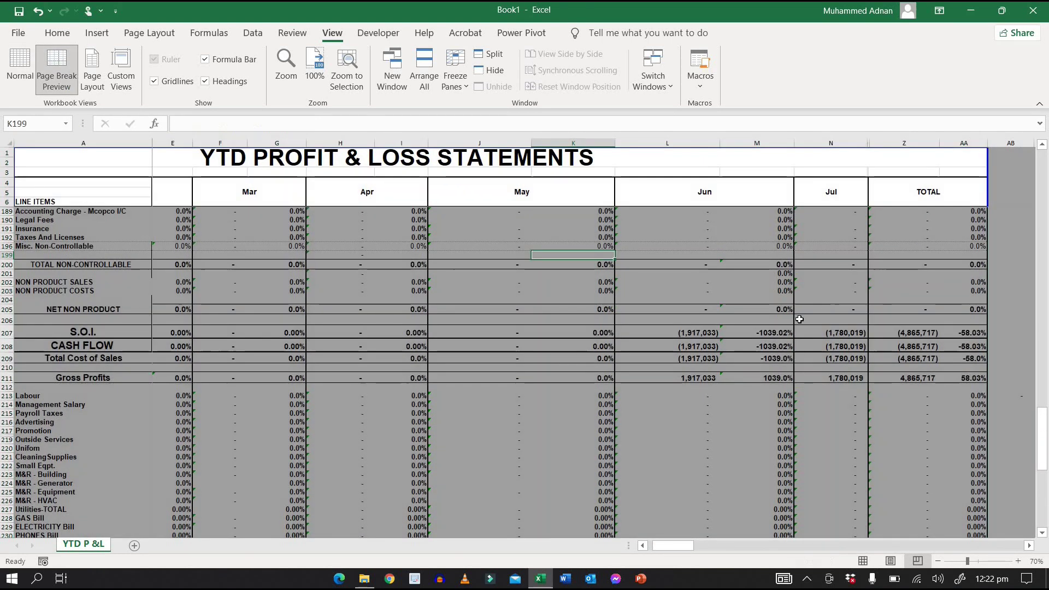
scroll(922, 323, down, 15)
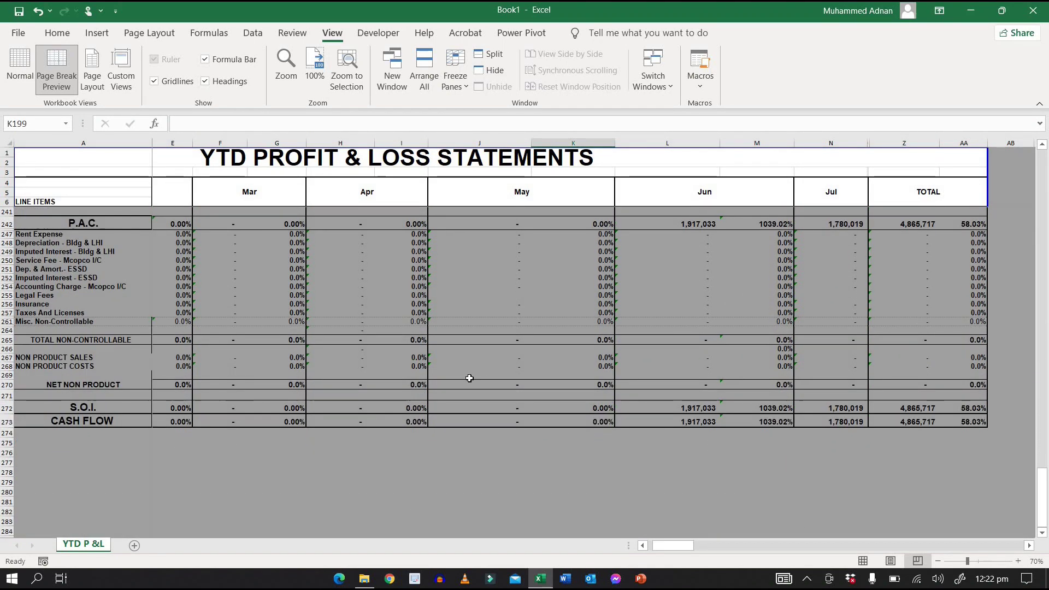
scroll(468, 381, up, 20)
scroll(469, 378, up, 20)
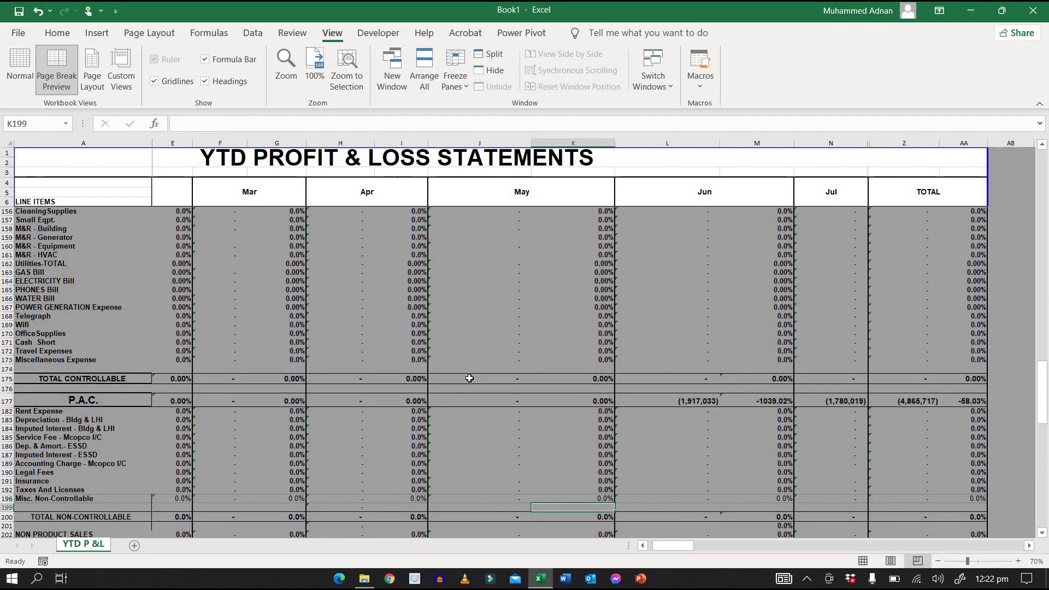
scroll(469, 378, up, 13)
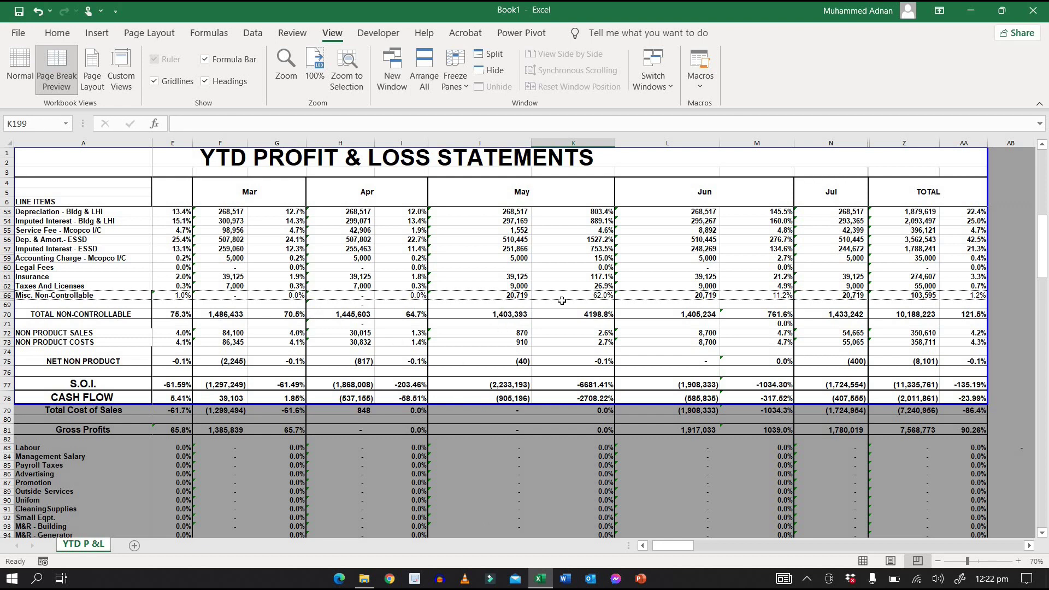
scroll(561, 301, down, 3)
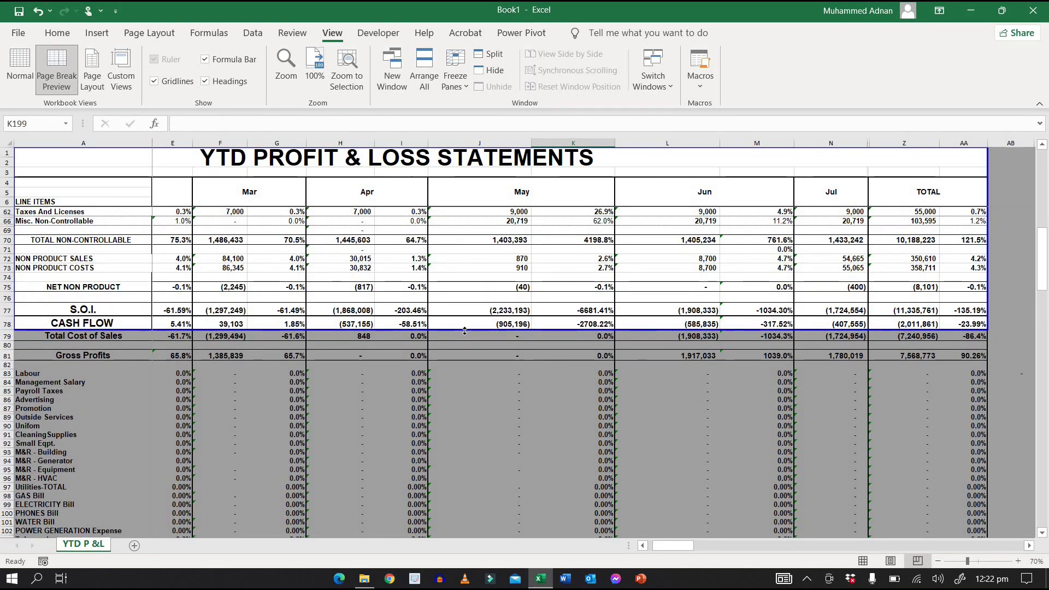
click(464, 331)
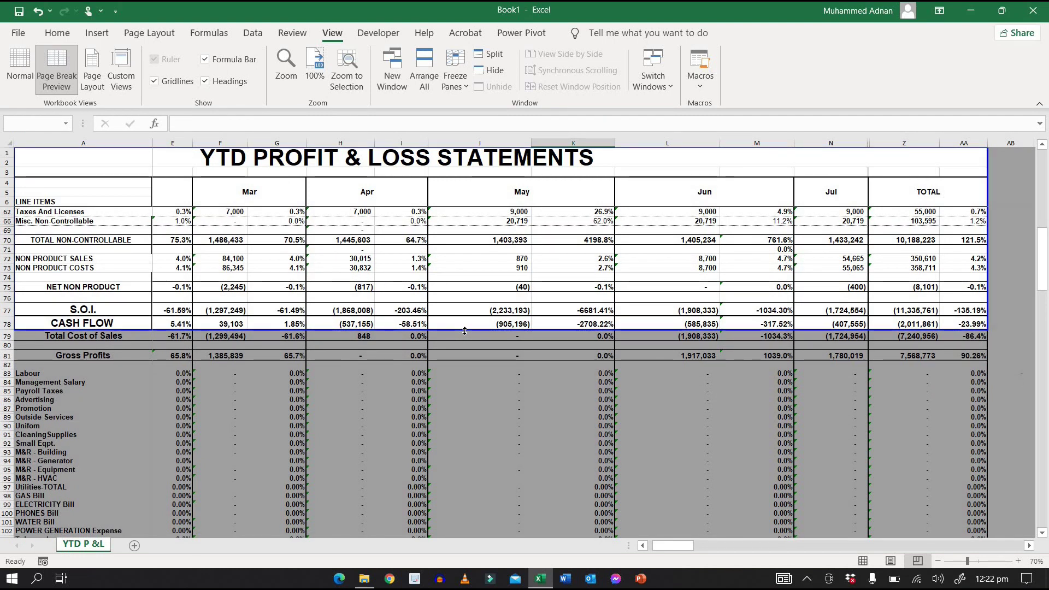
click(465, 330)
drag(465, 331, 514, 465)
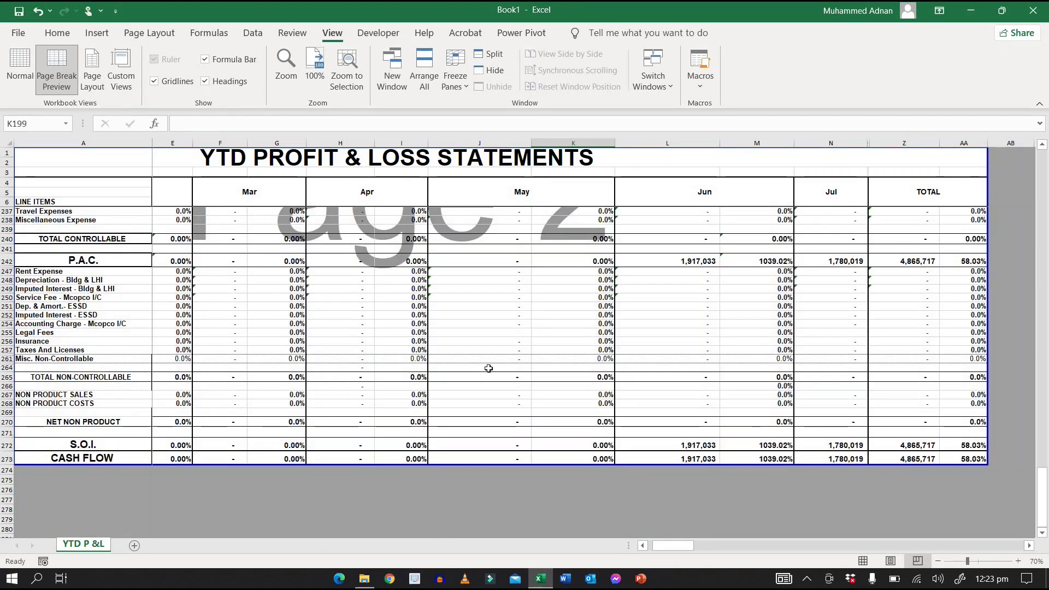
Step: Preview the printout of the sheet with the extended print area
scroll(490, 366, up, 20)
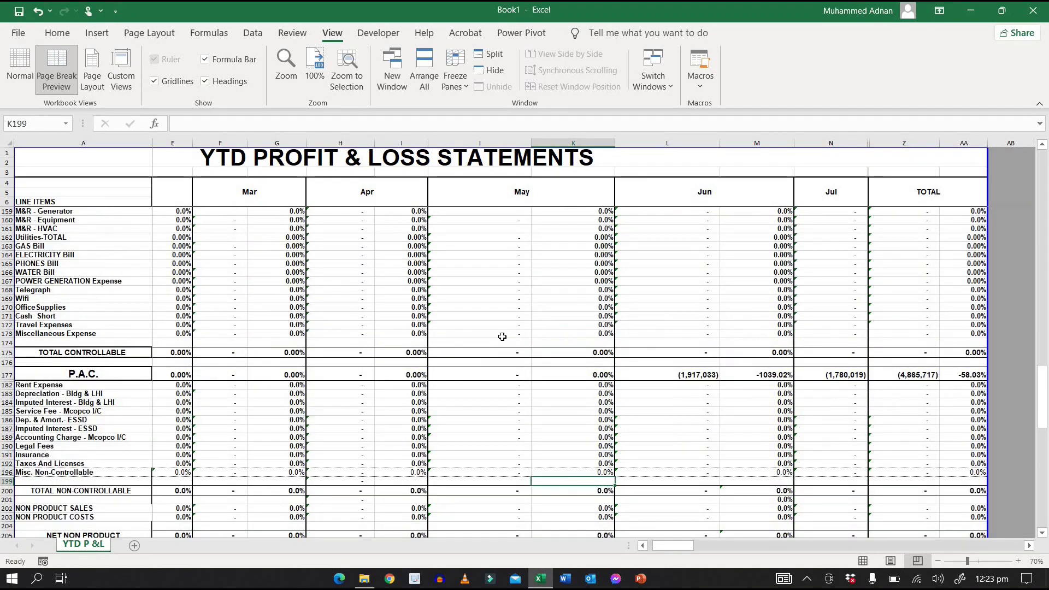
scroll(502, 334, up, 20)
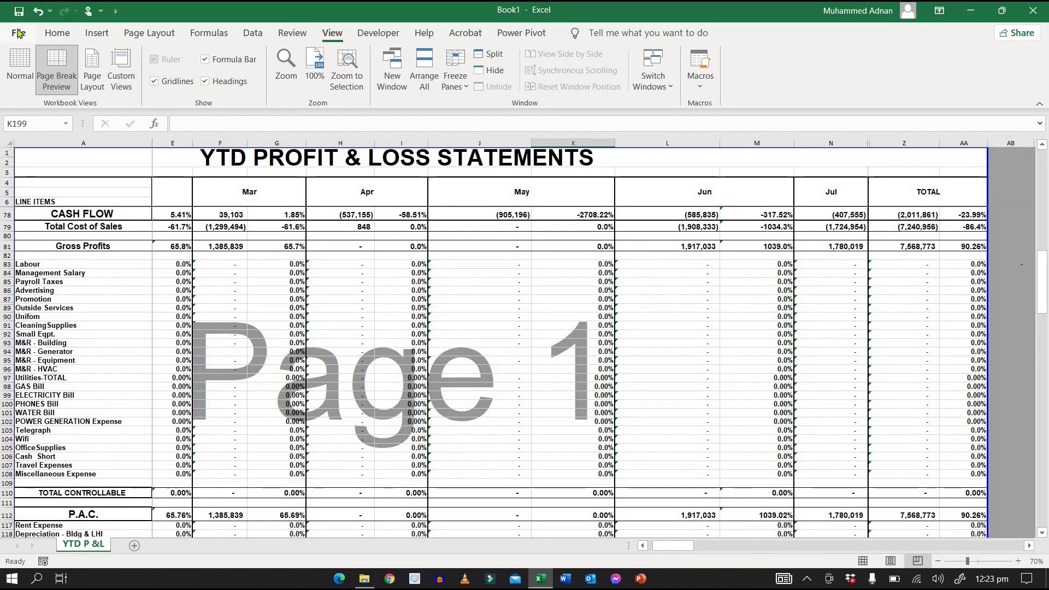
click(18, 33)
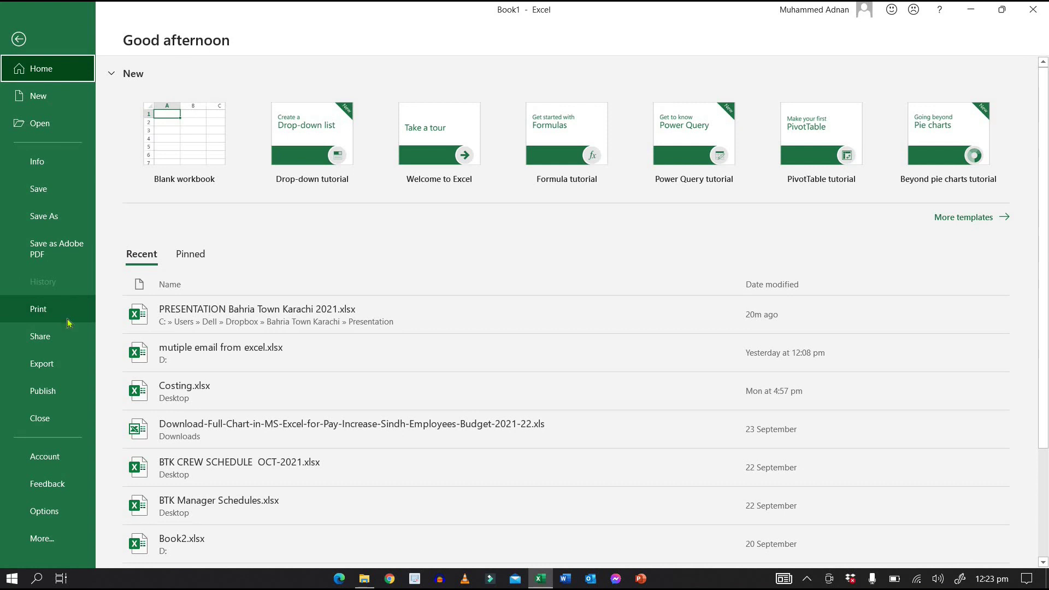
click(69, 321)
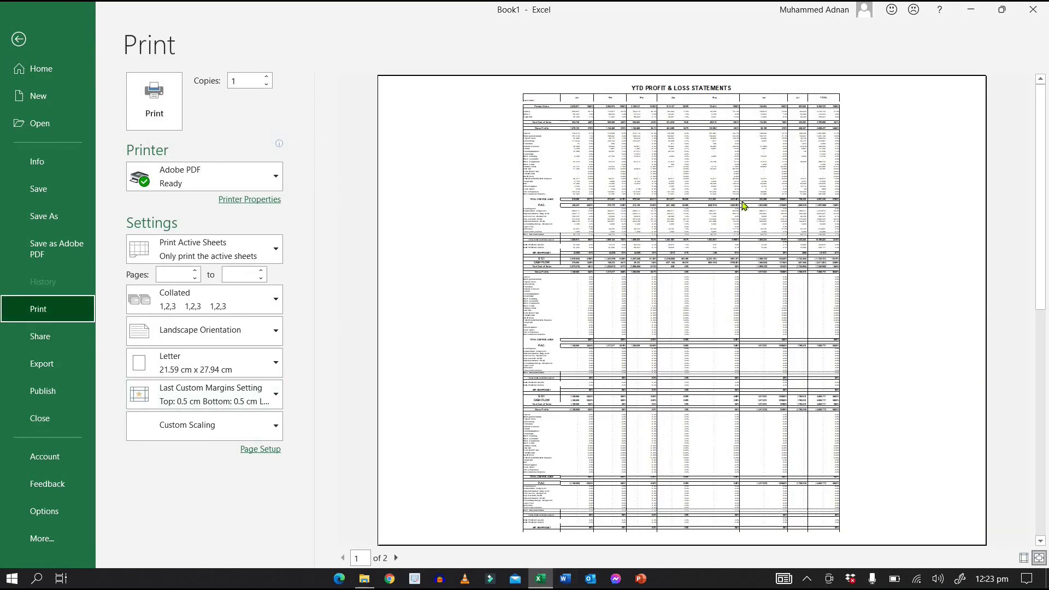